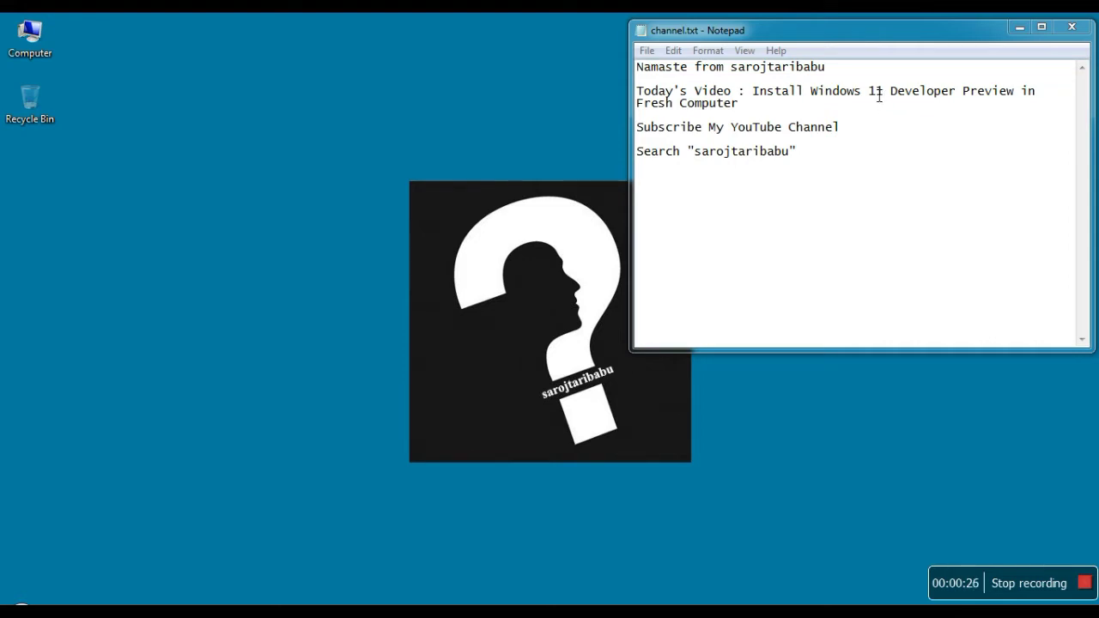
- Switch to the browser and review the system requirements on Microsoft's Windows 11 specifications page
drag(869, 95, 1021, 98)
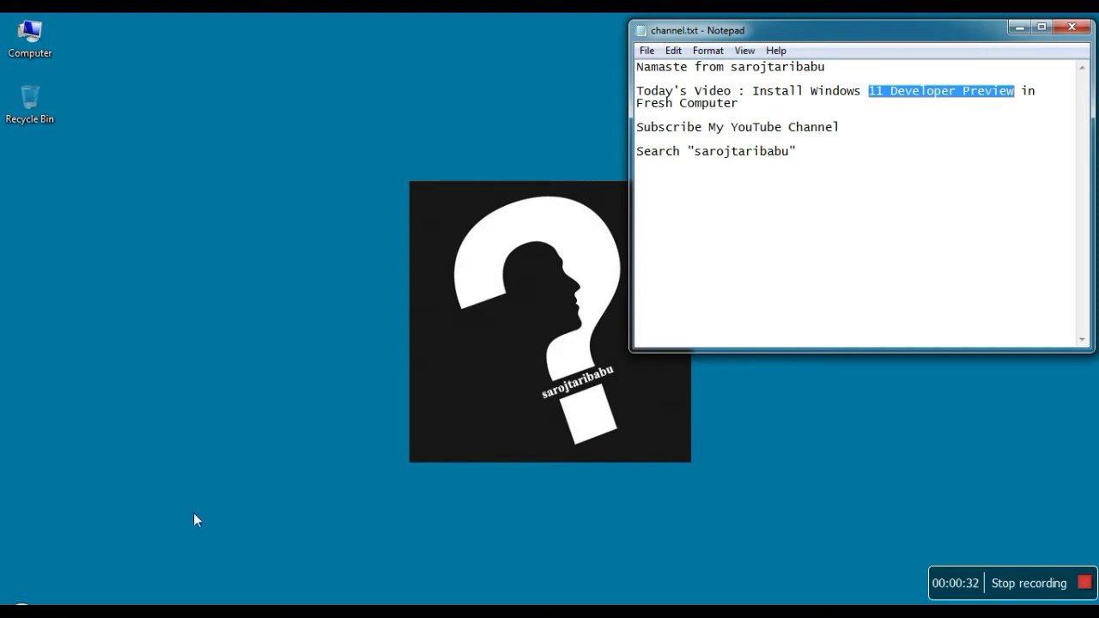
click(103, 612)
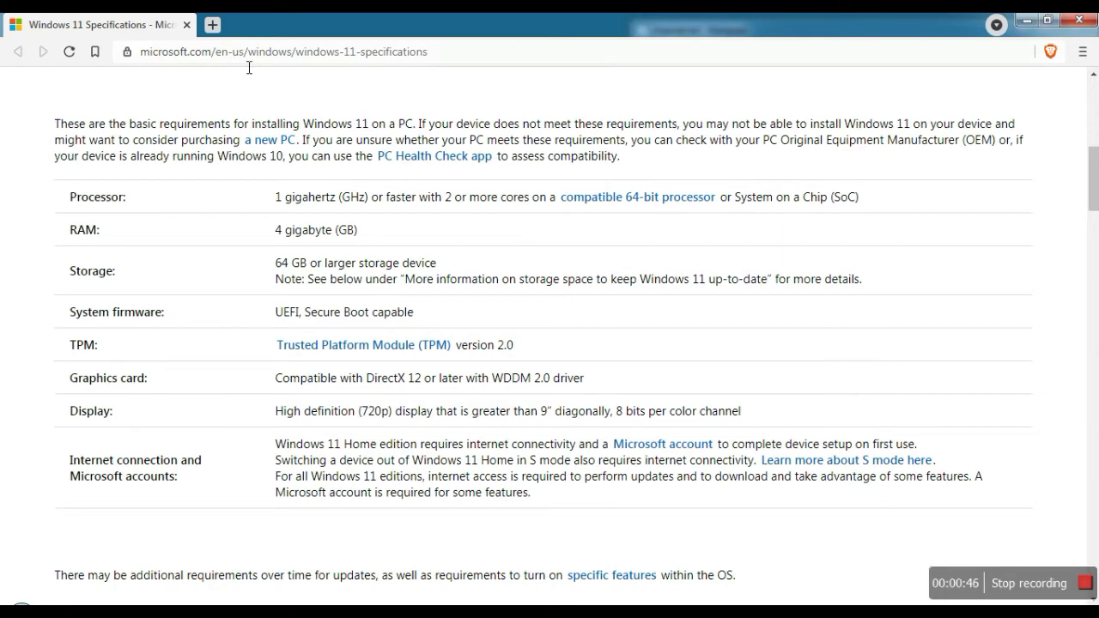
scroll(271, 250, up, 3)
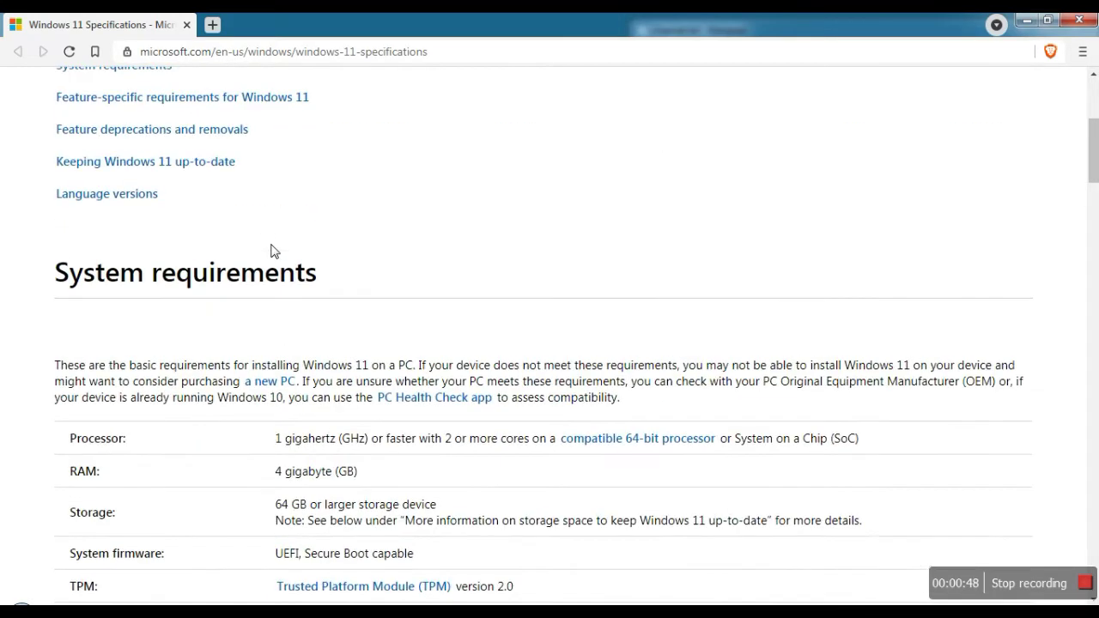
scroll(272, 250, up, 1)
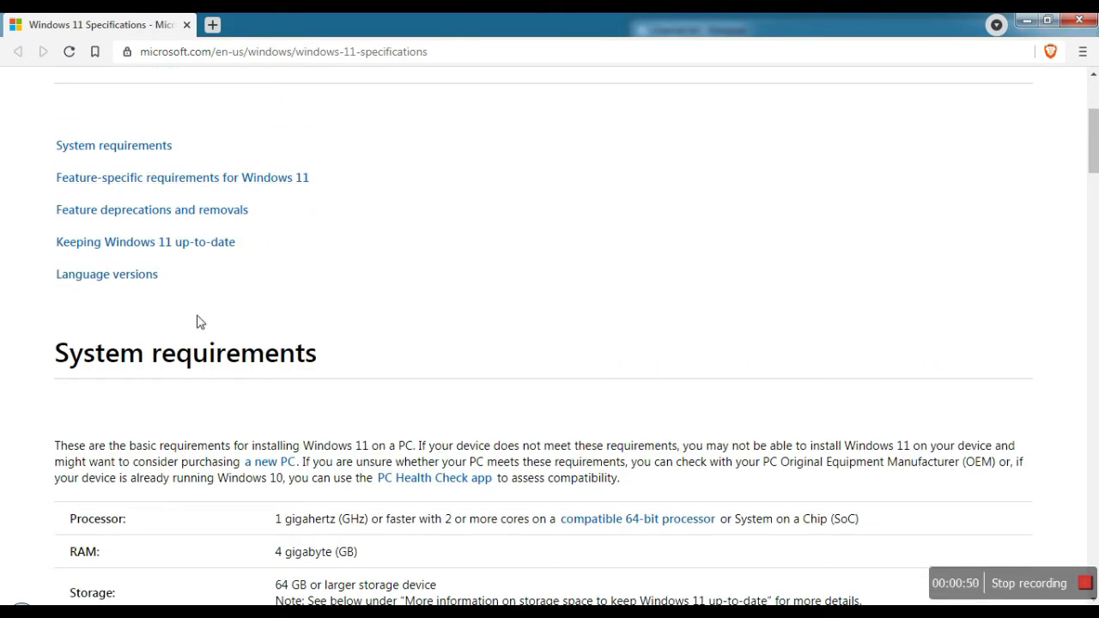
scroll(221, 397, down, 1)
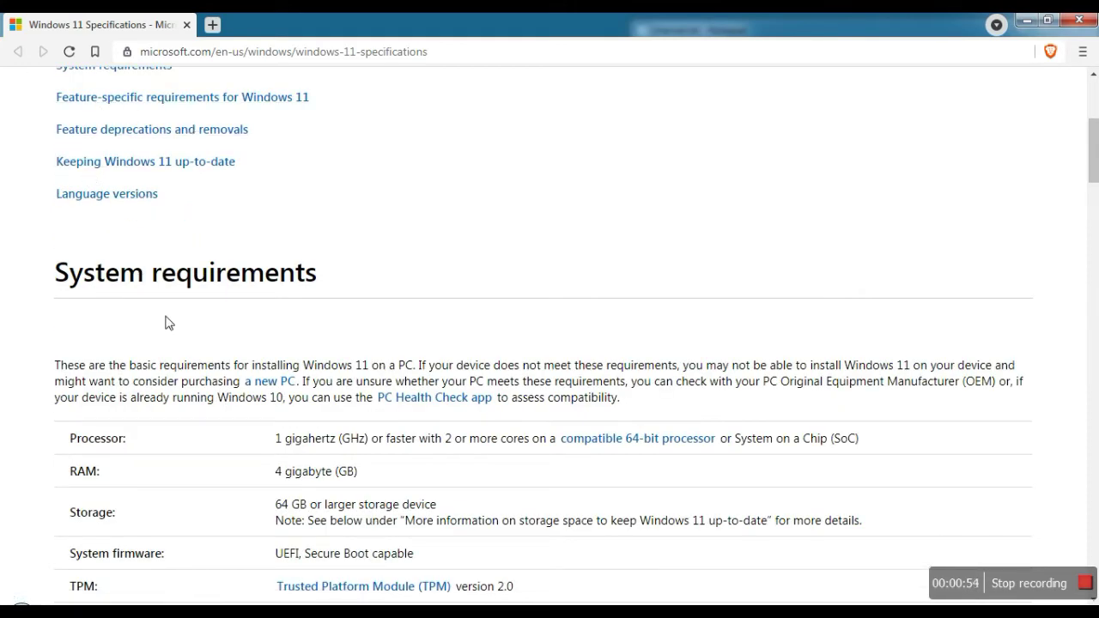
scroll(169, 323, down, 2)
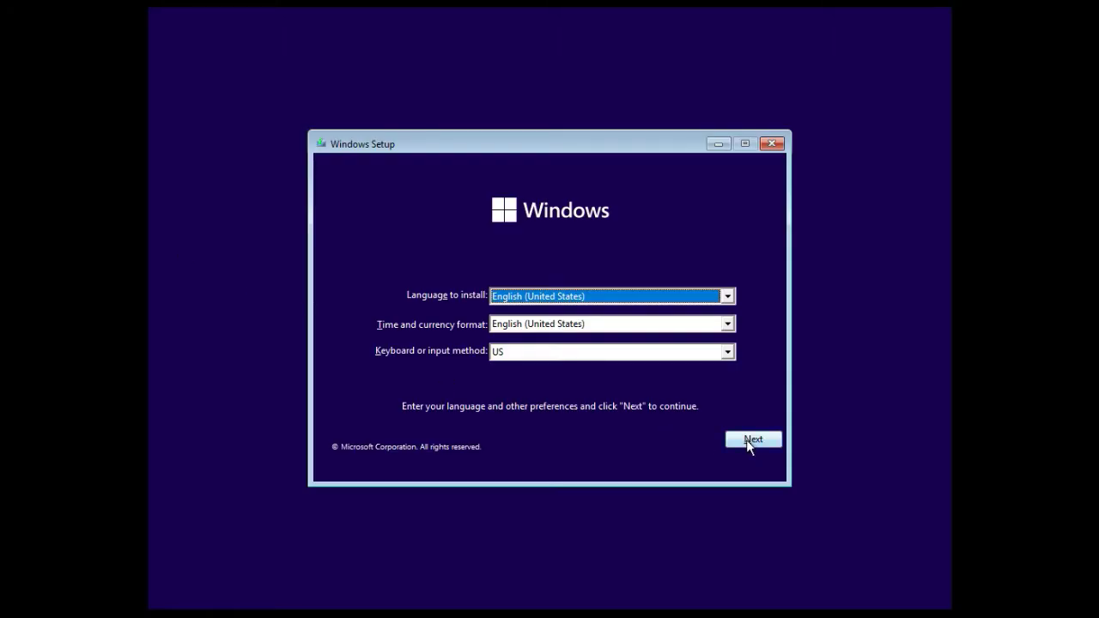
- Start the Windows installation with the default English (United States) language and US keyboard settings, without a product key
click(747, 440)
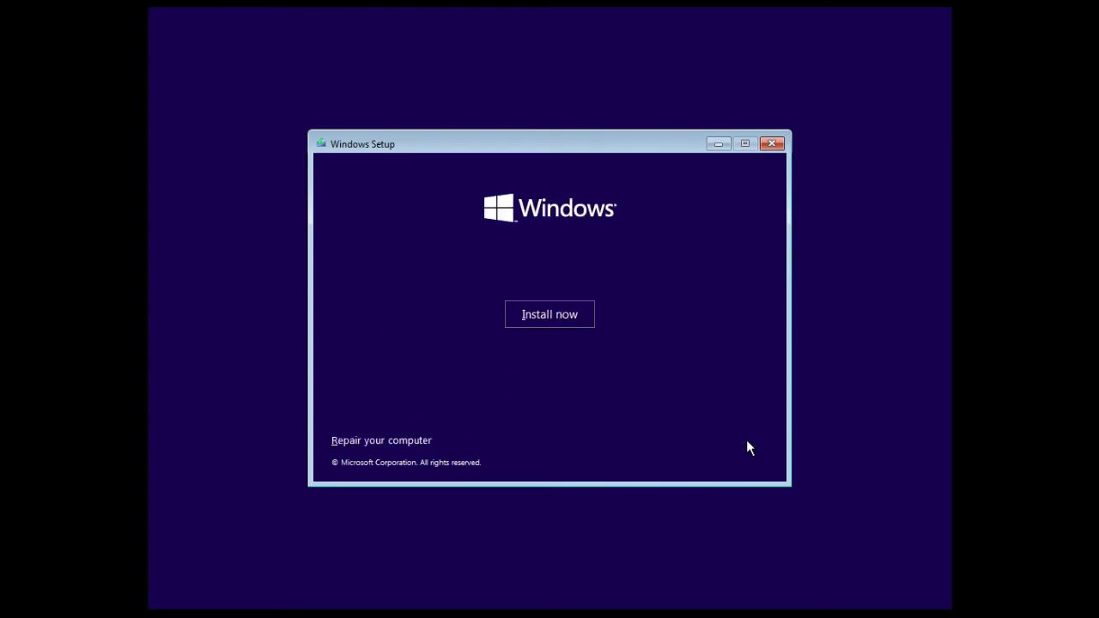
click(554, 323)
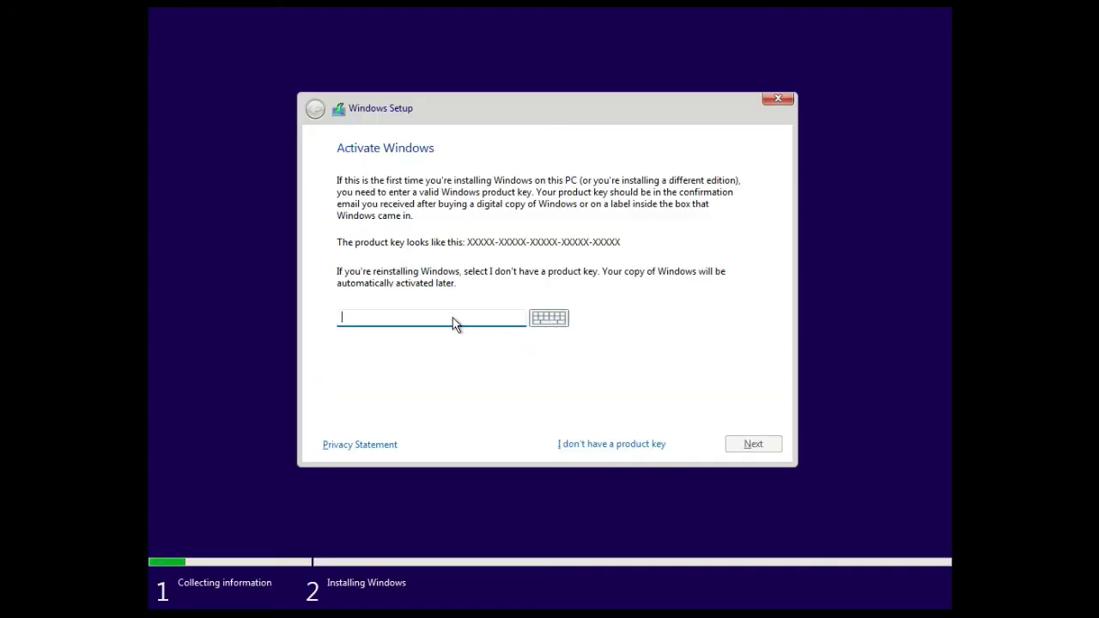
click(615, 445)
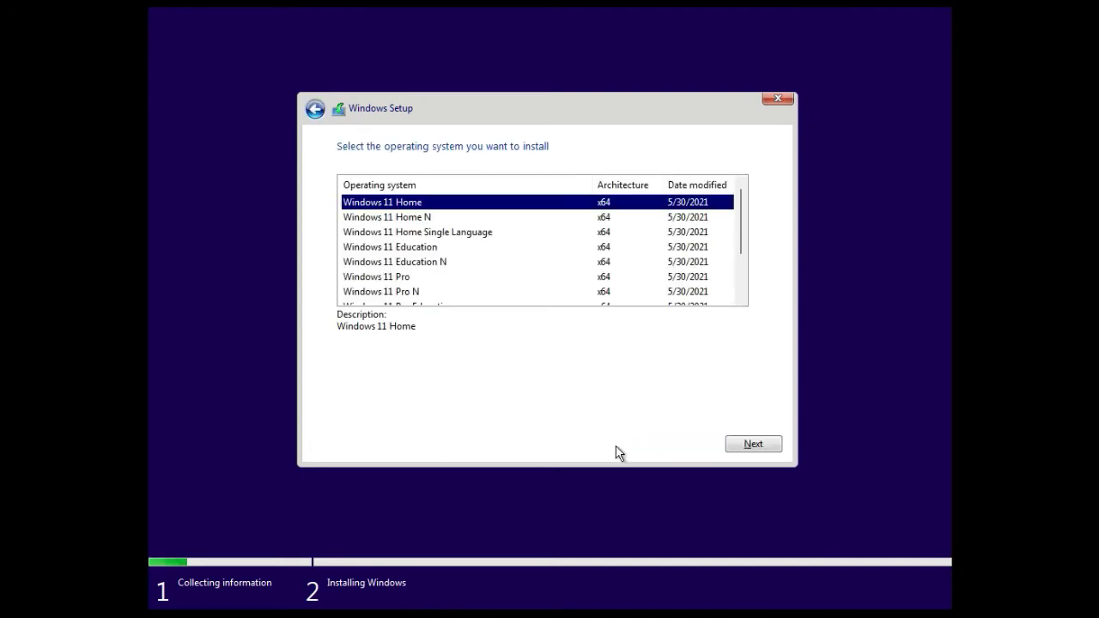
- Choose Windows 11 Pro as the operating system to install
drag(739, 237, 756, 266)
click(380, 247)
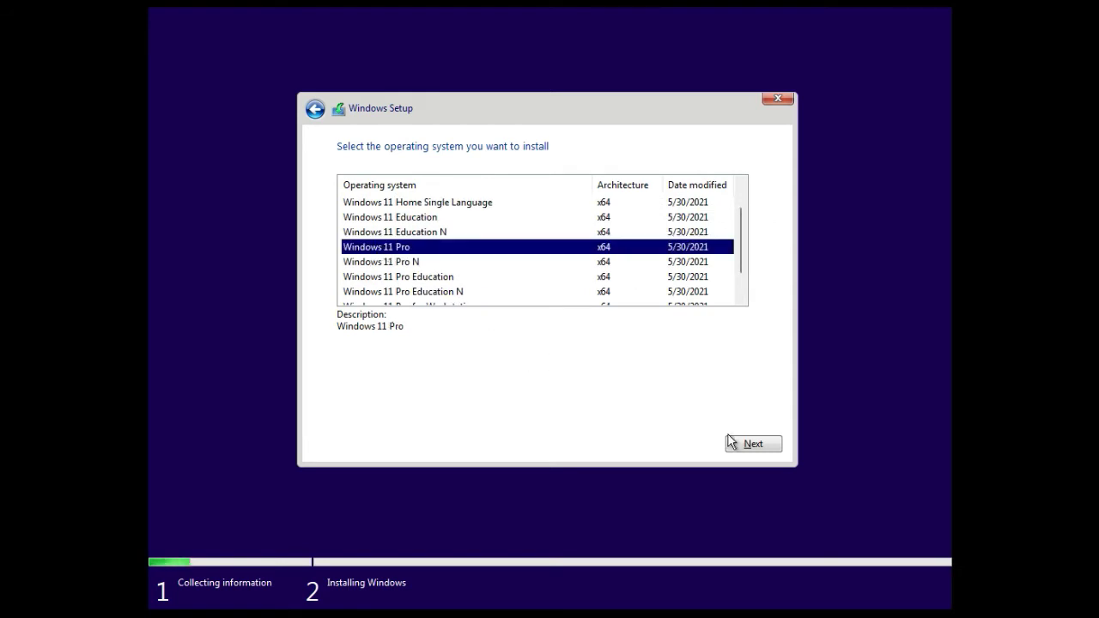
click(747, 447)
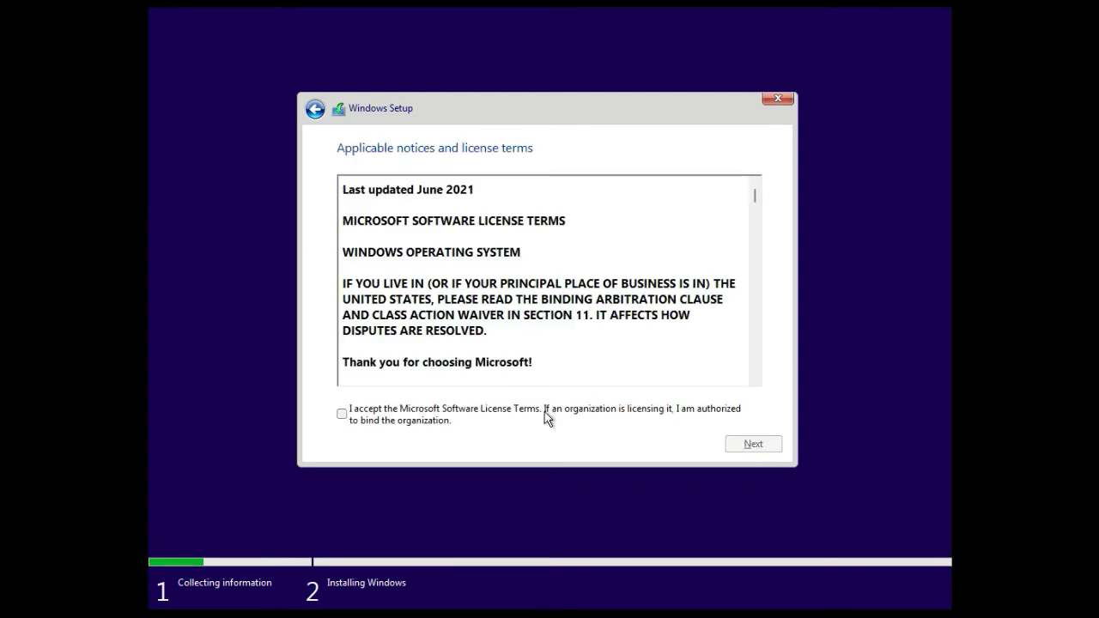
- Accept the Microsoft Software License Terms and choose the custom, Windows-only installation type
click(342, 417)
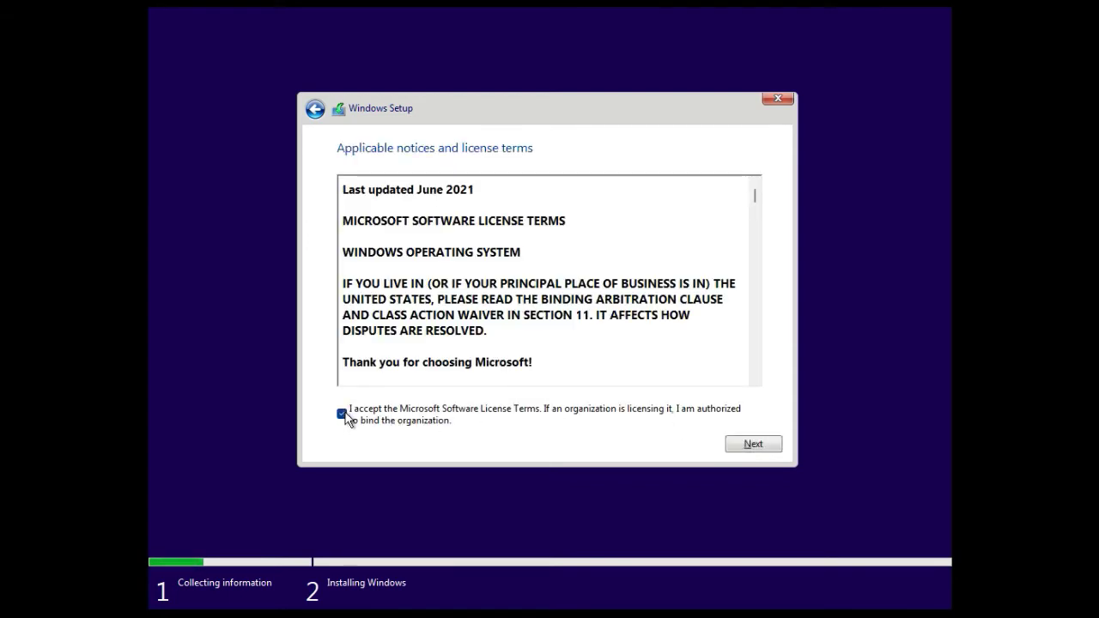
click(763, 449)
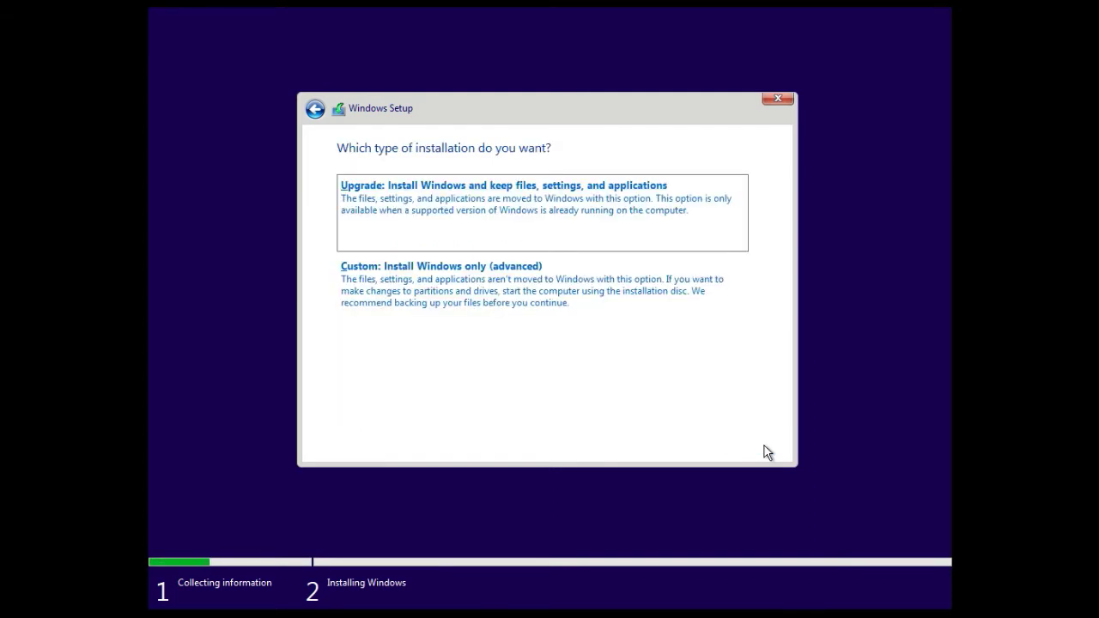
click(491, 306)
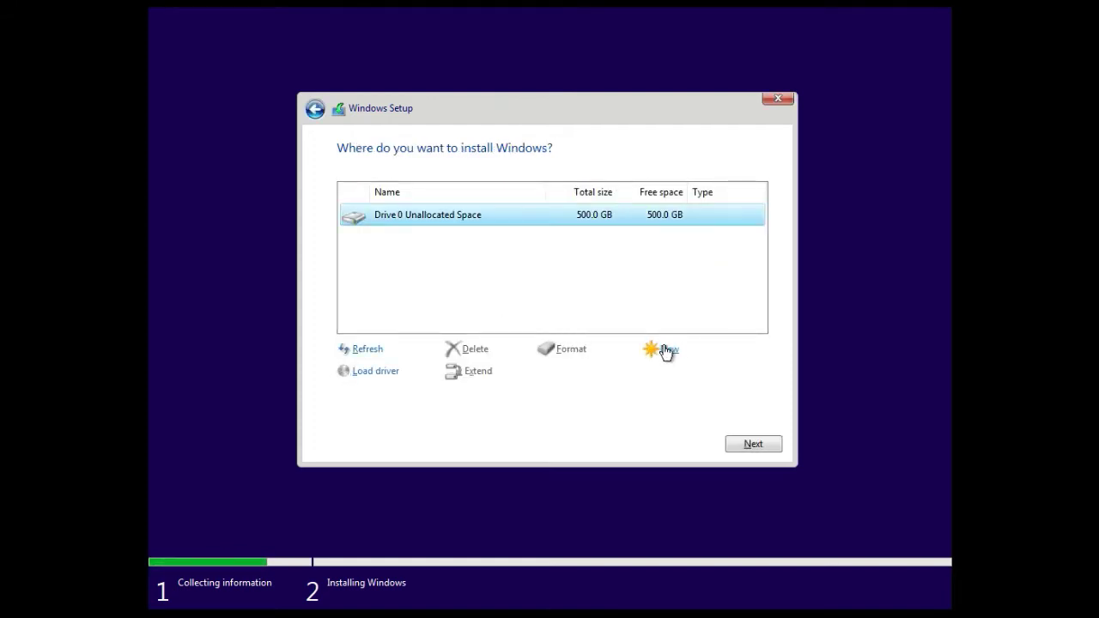
- Create a 160000 MB partition in the Drive 0 unallocated space and allow additional system partitions
click(669, 348)
double_click(611, 374)
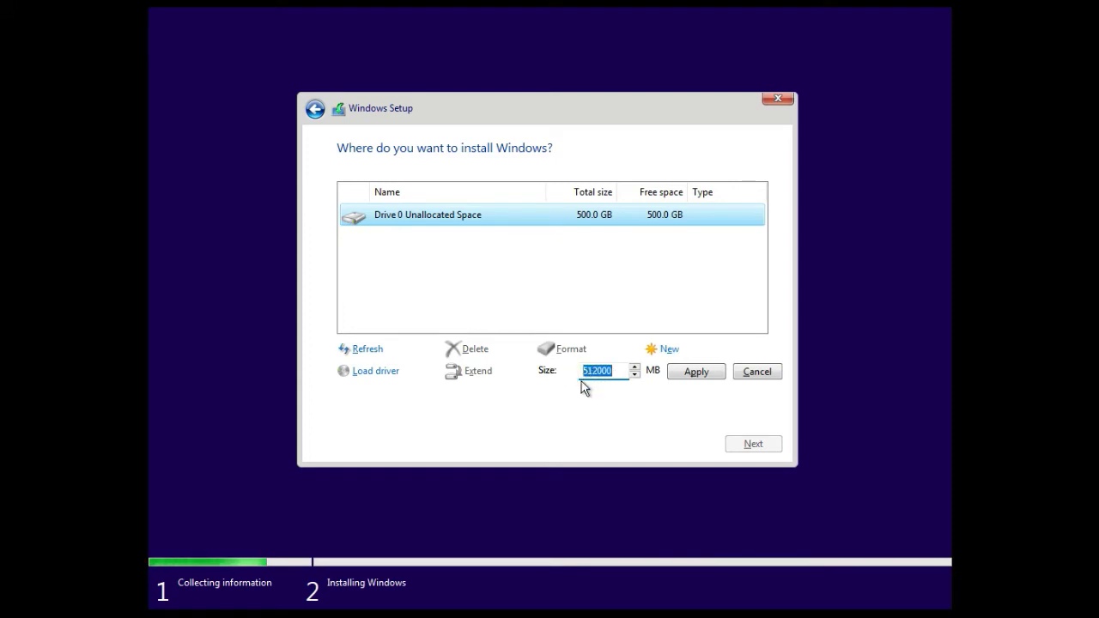
key(End)
key(BackSpace)
key(BackSpace)
key(BackSpace)
key(BackSpace)
key(BackSpace)
key(BackSpace)
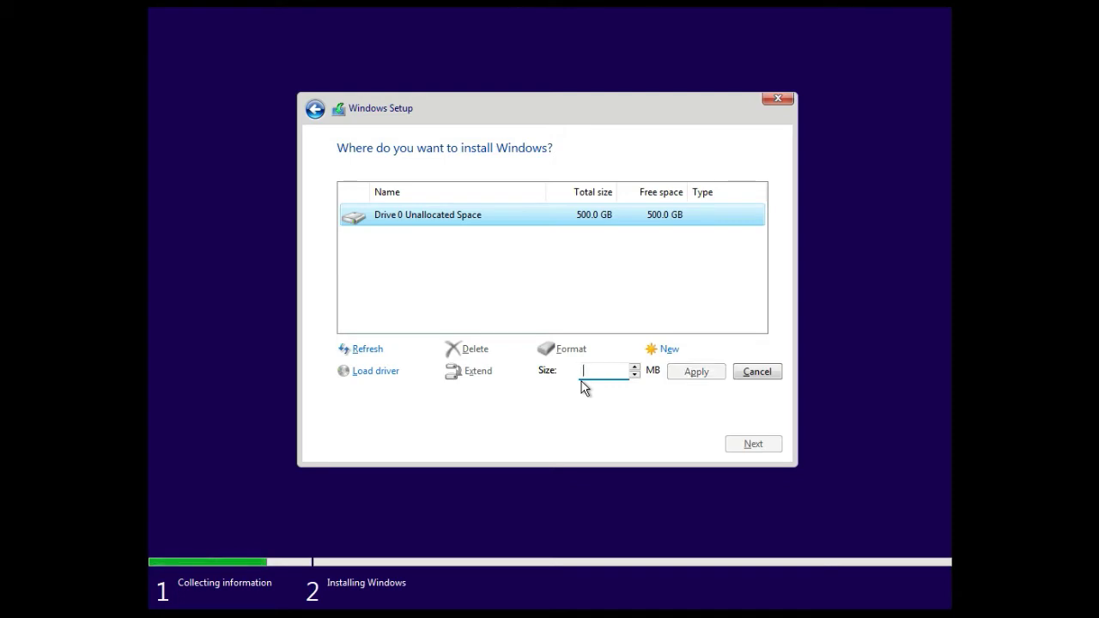
text(160000)
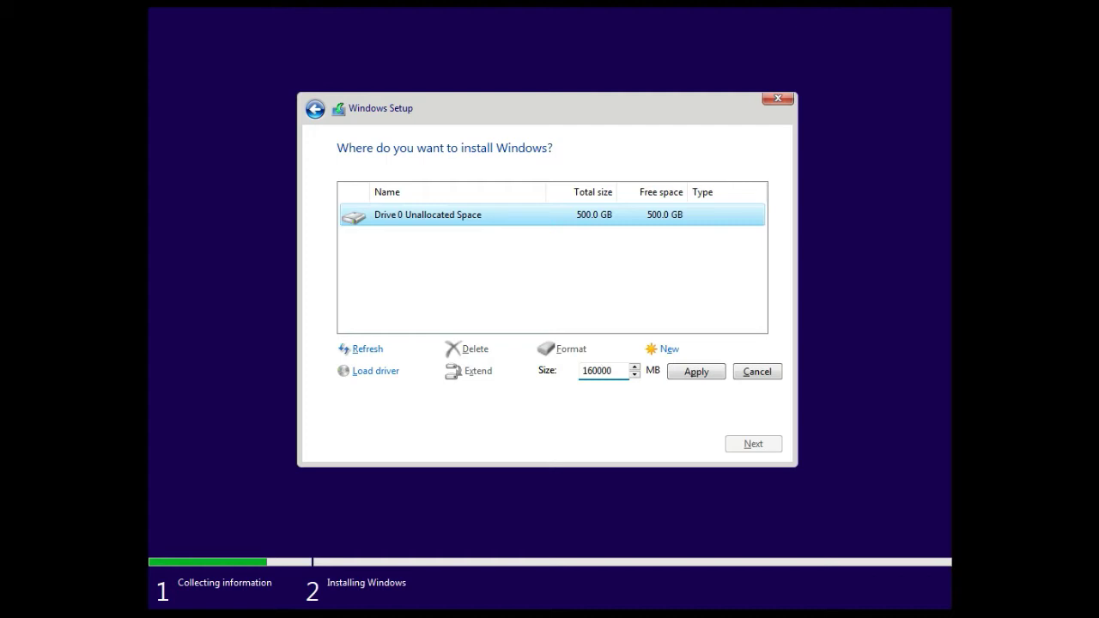
click(697, 373)
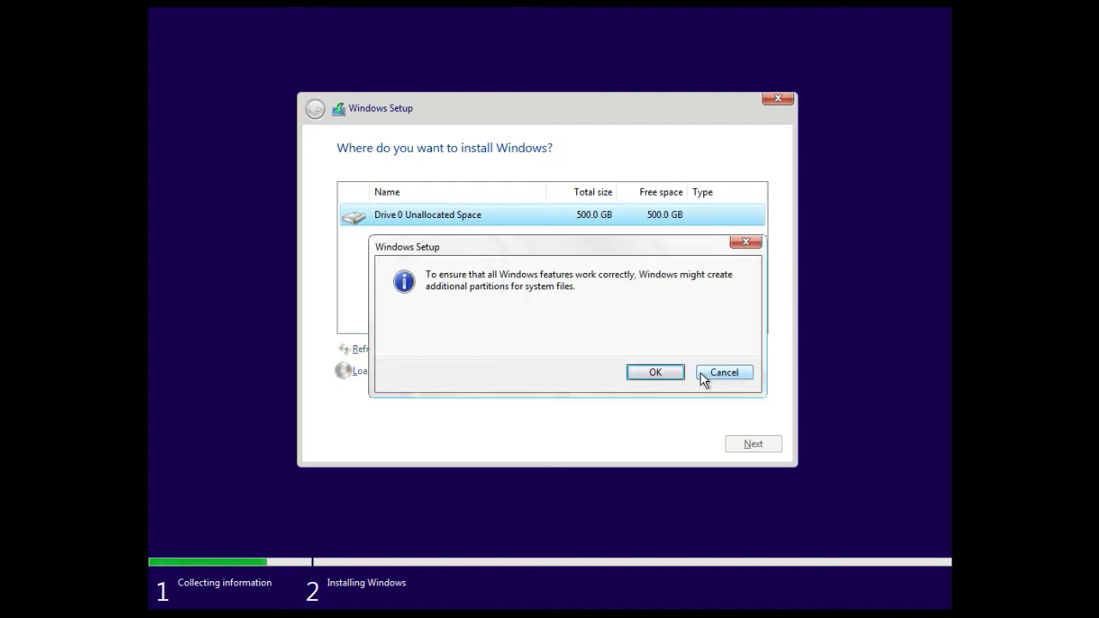
click(645, 379)
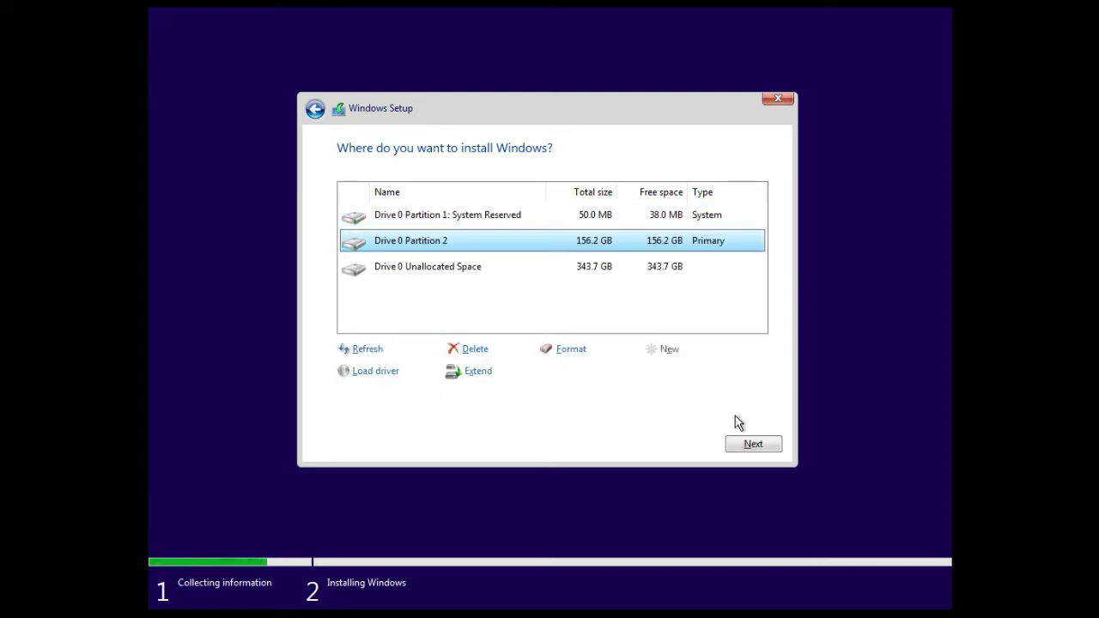
- Select the primary Drive 0 Partition 2 as the install location and start installing Windows
click(562, 220)
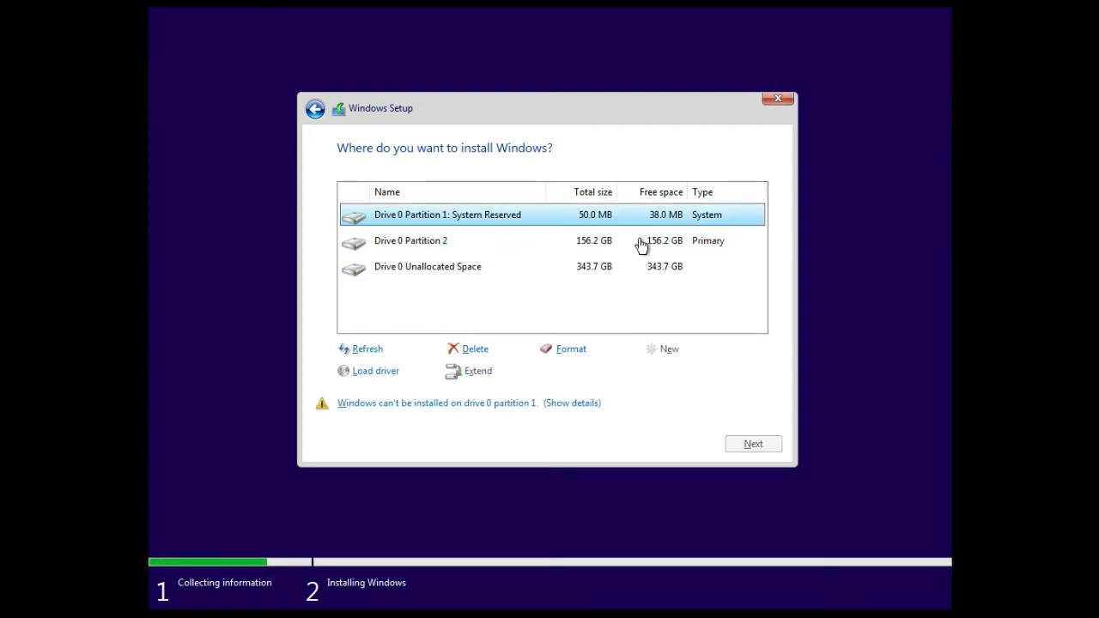
click(610, 245)
click(754, 444)
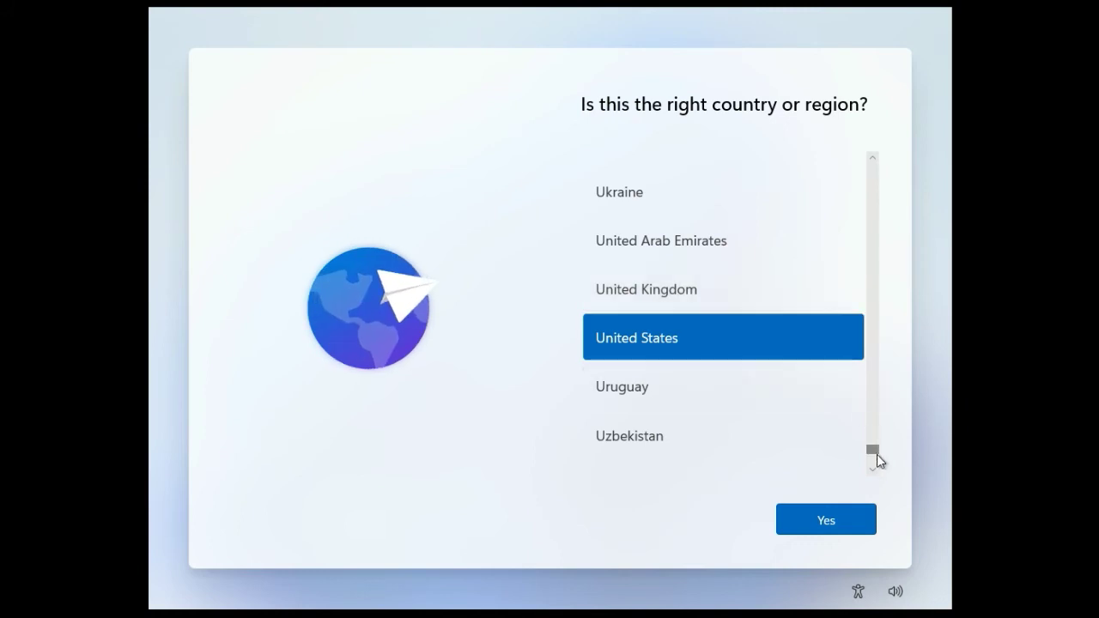
- Set the country or region to Nepal
drag(872, 450, 886, 355)
click(692, 215)
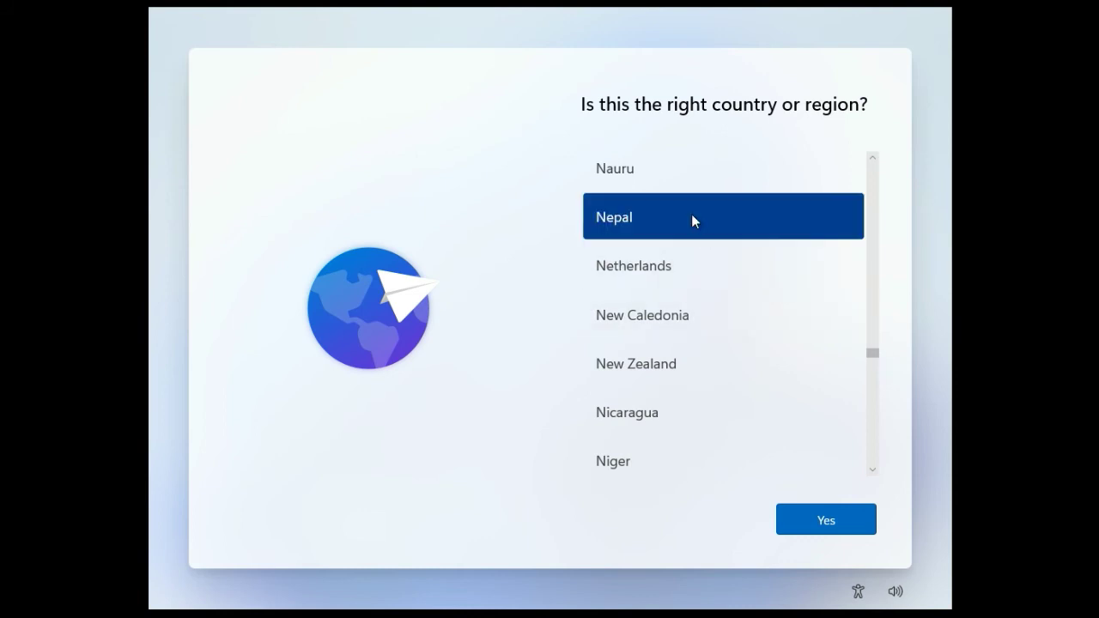
click(846, 525)
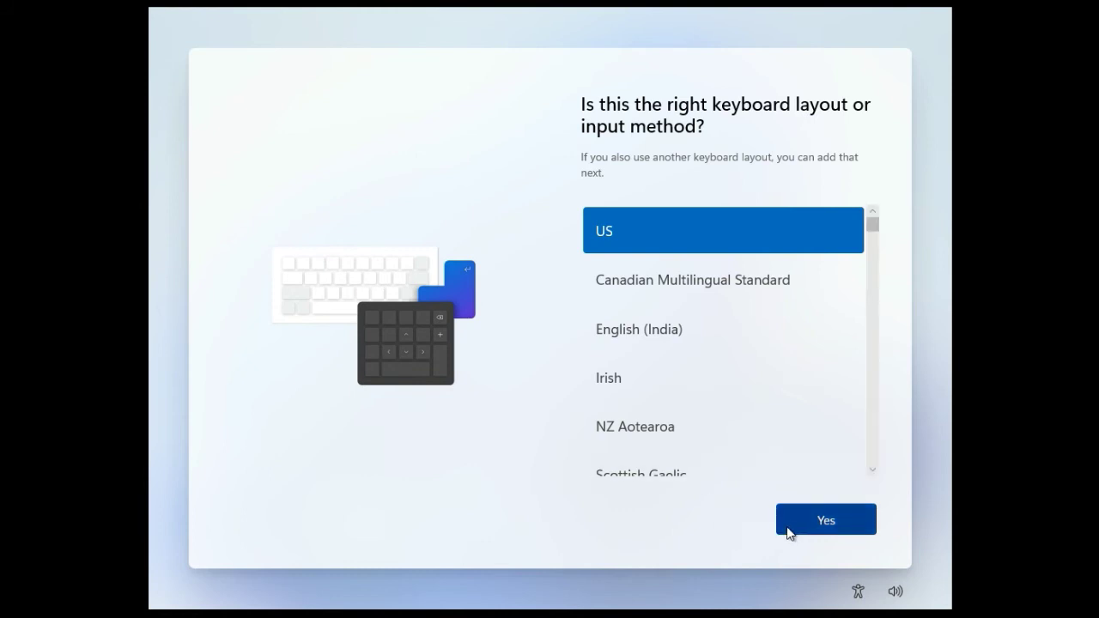
- Keep US as the only keyboard layout, and continue without internet using limited setup
click(802, 521)
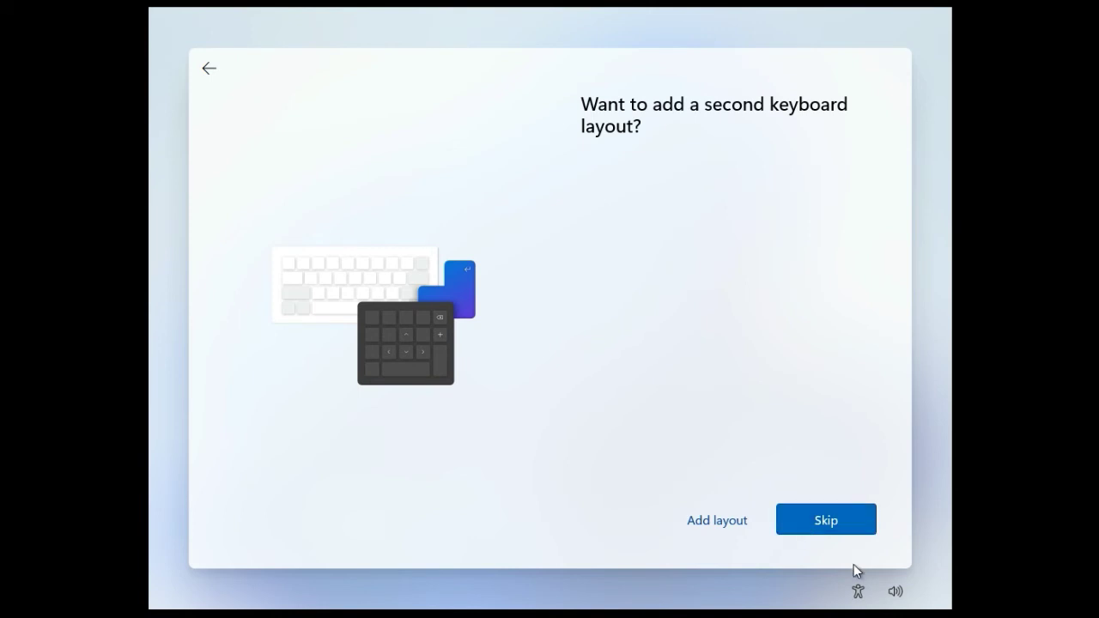
click(837, 526)
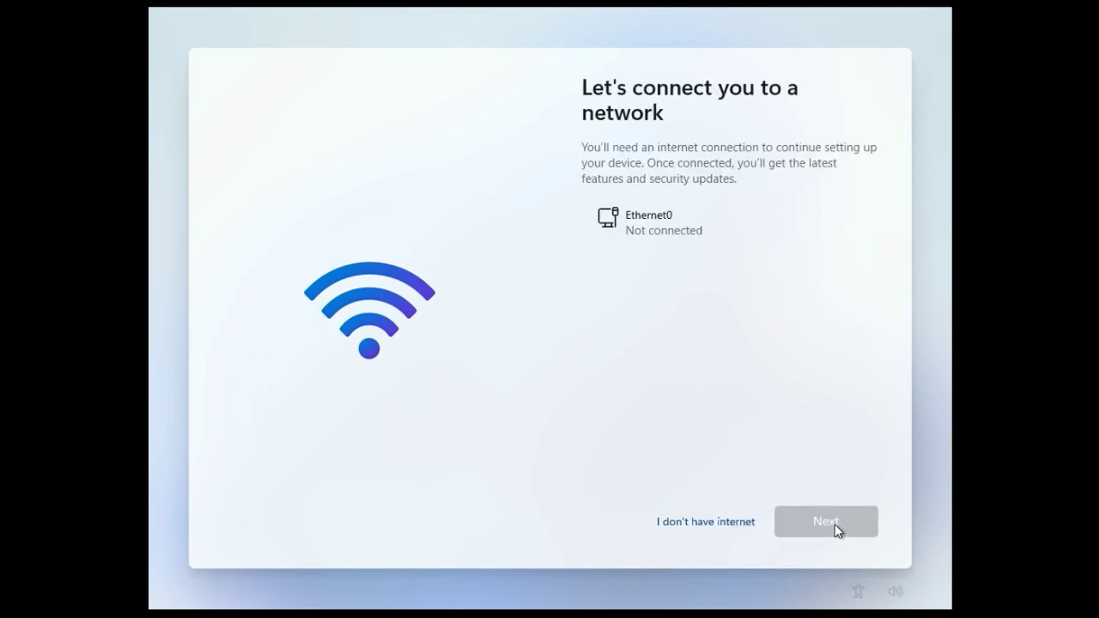
click(730, 526)
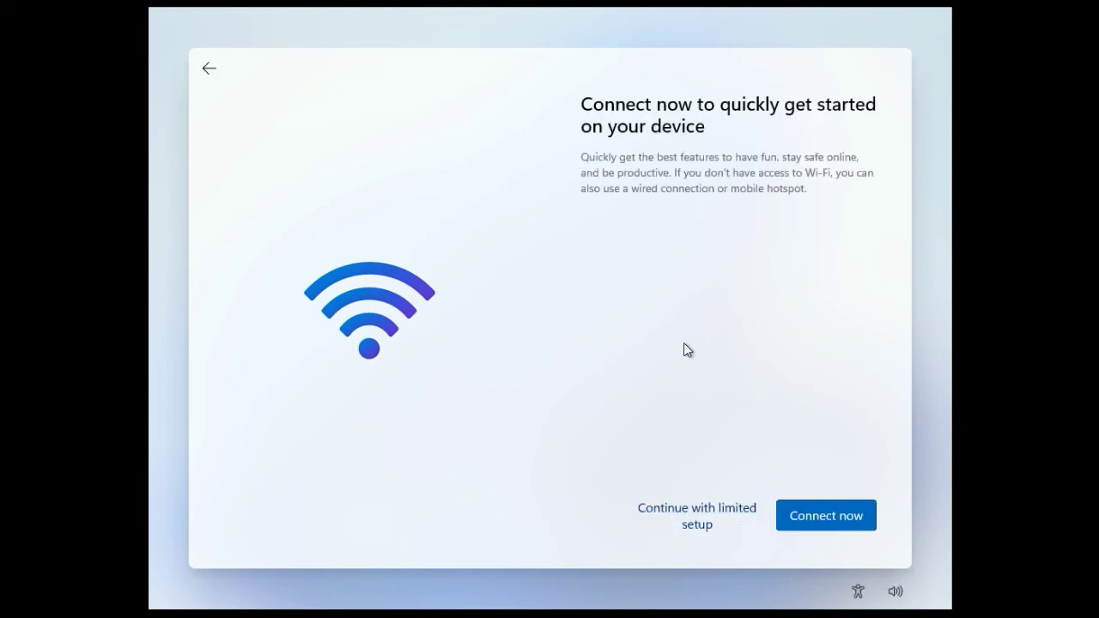
click(736, 515)
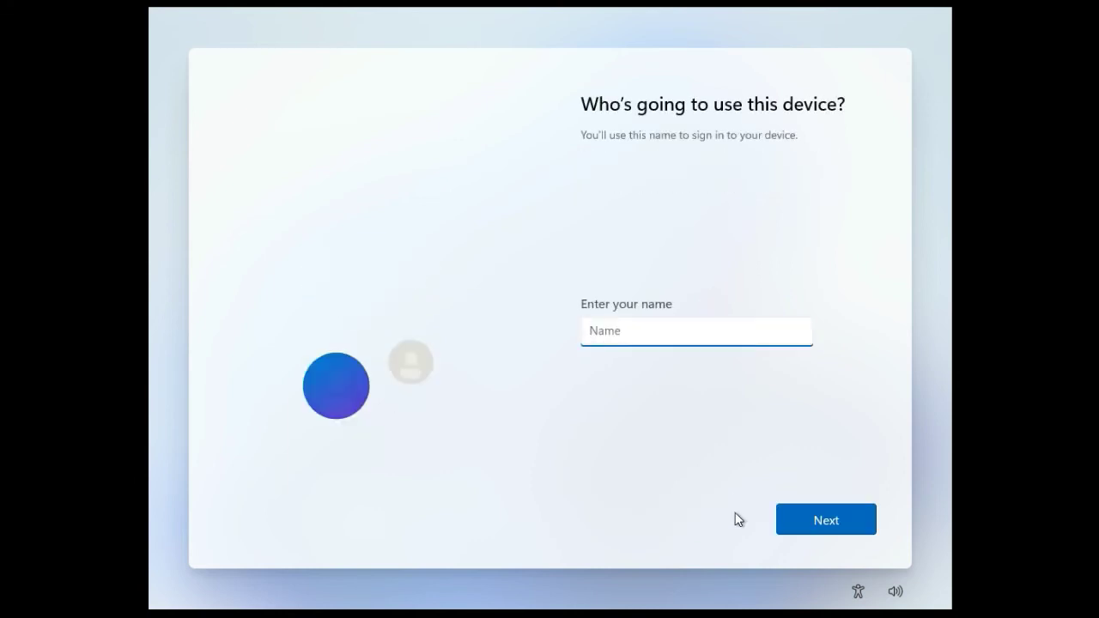
- Enter the user's name for the device account and continue to the privacy settings without entering anything else
text(sarojtaribabu)
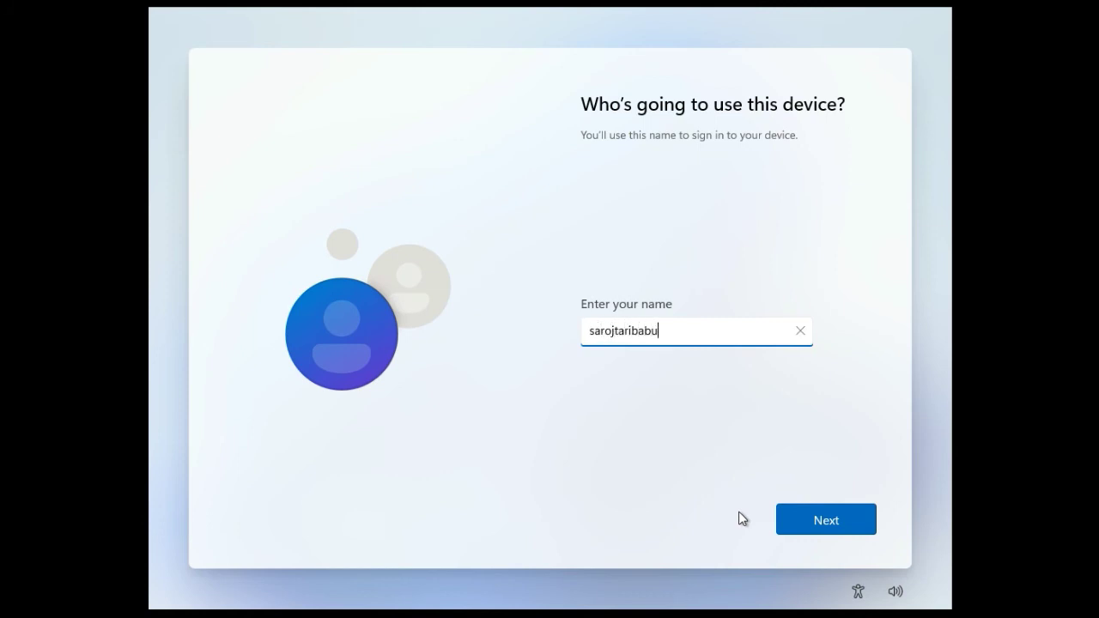
click(826, 520)
click(834, 519)
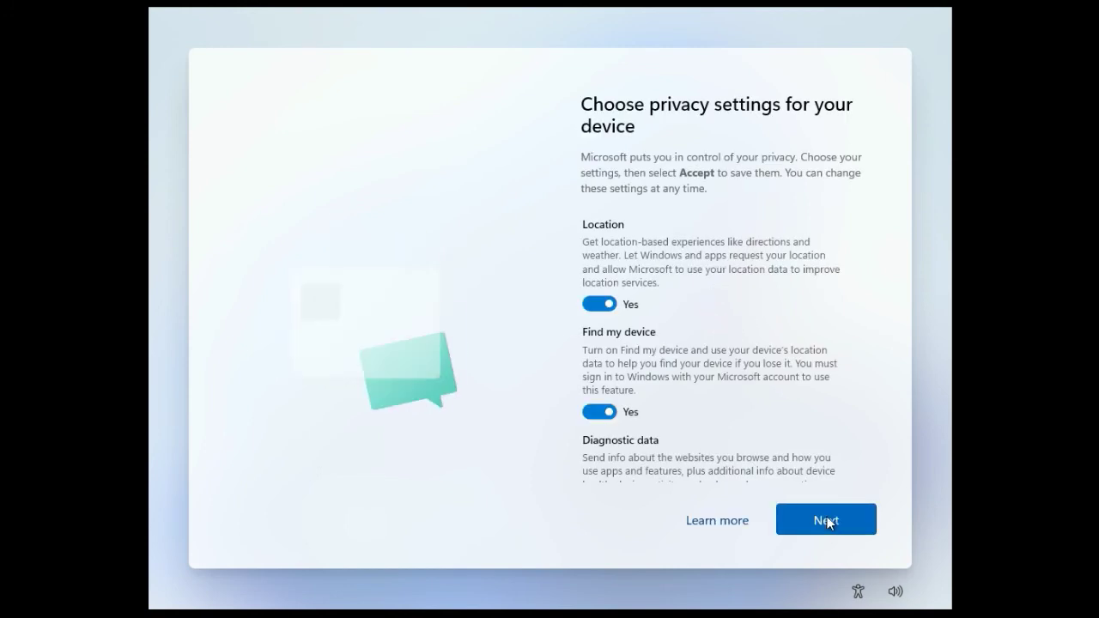
- Turn off Location, Find my device, Inking & typing, Tailored experiences and Advertising ID, limit Diagnostic data to Required only, and accept the privacy settings
click(602, 306)
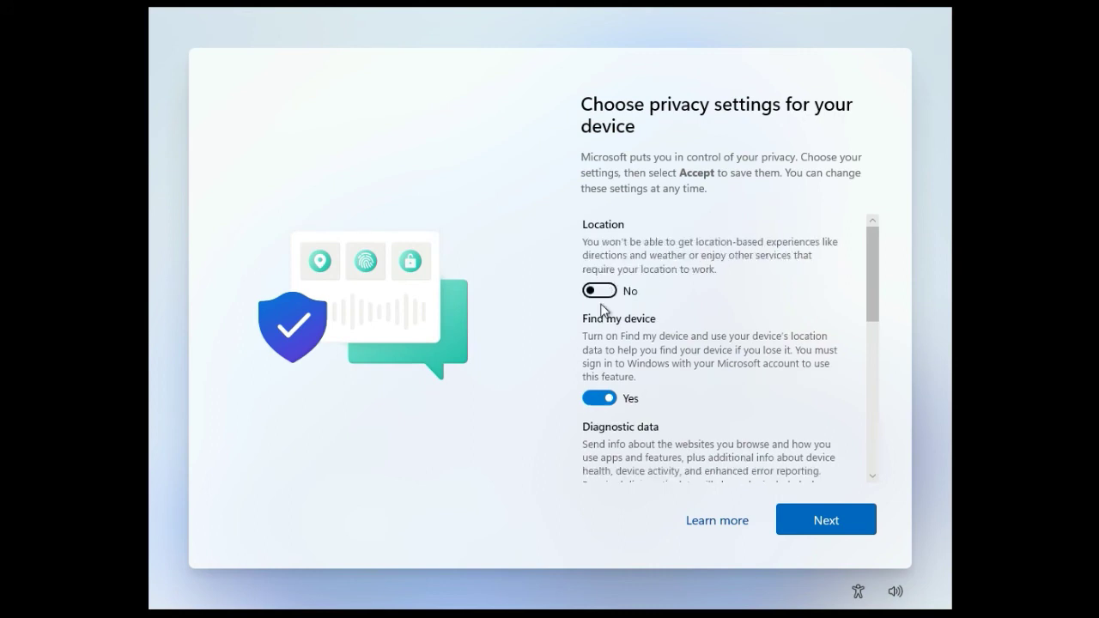
drag(868, 284, 874, 346)
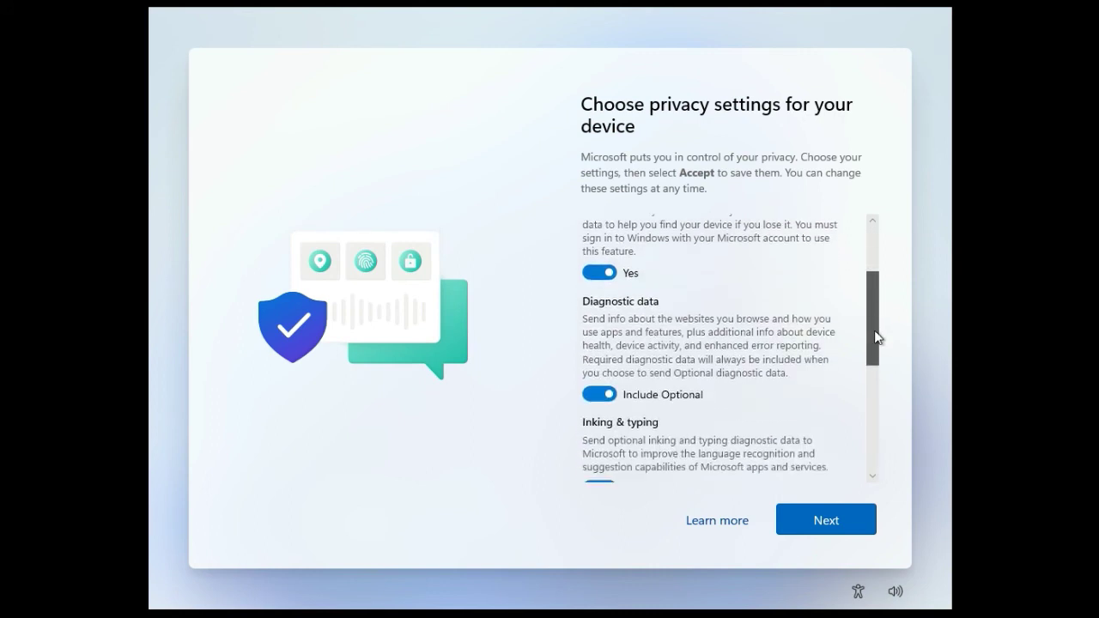
click(599, 275)
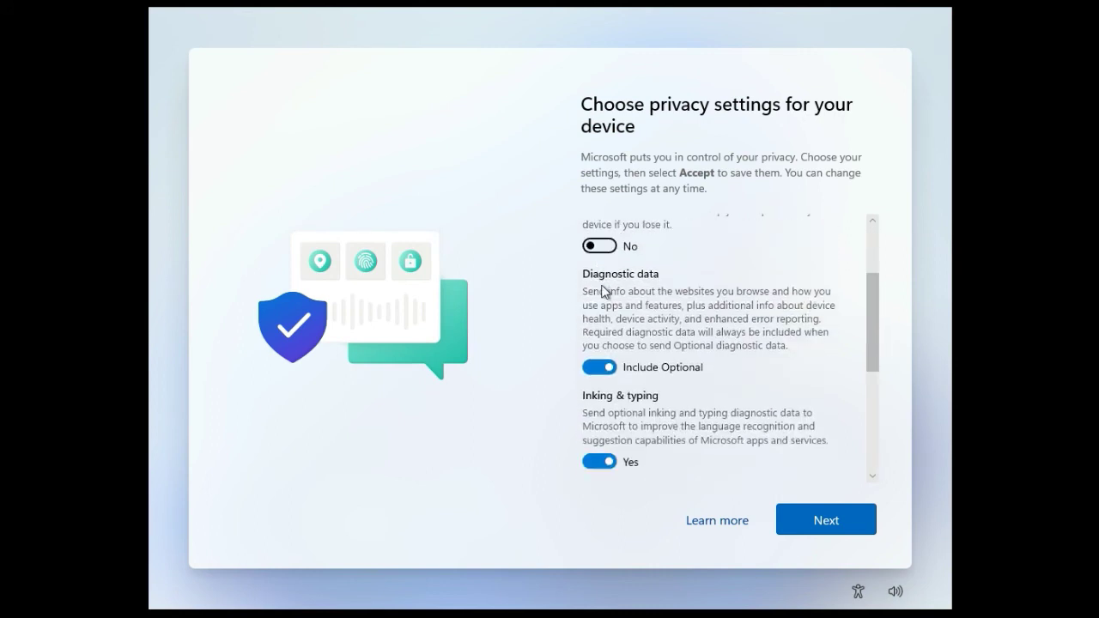
click(612, 369)
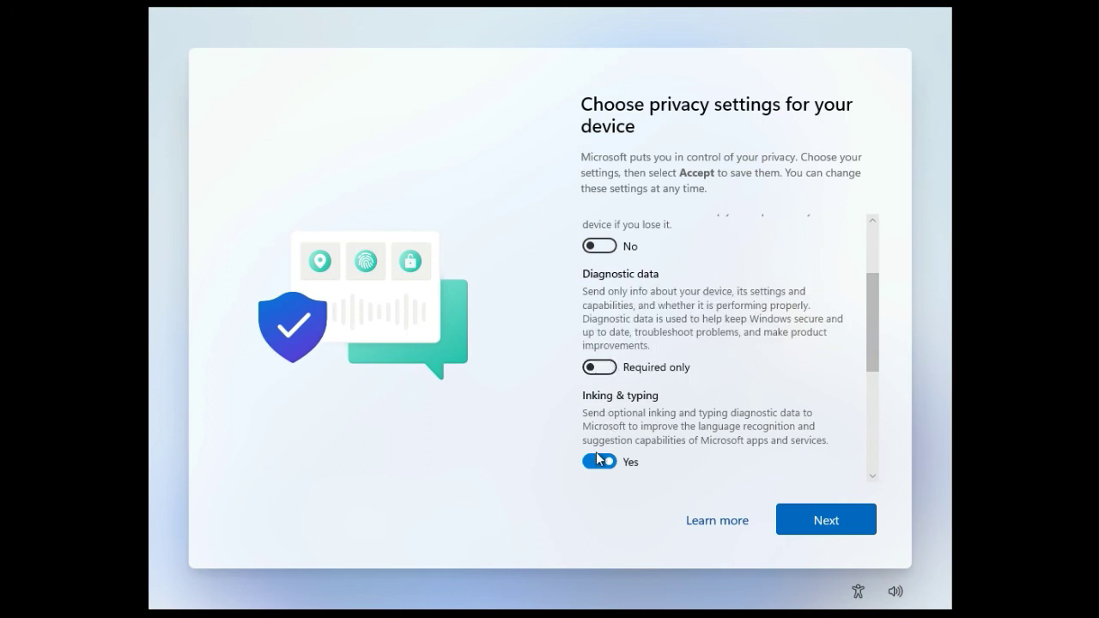
click(602, 462)
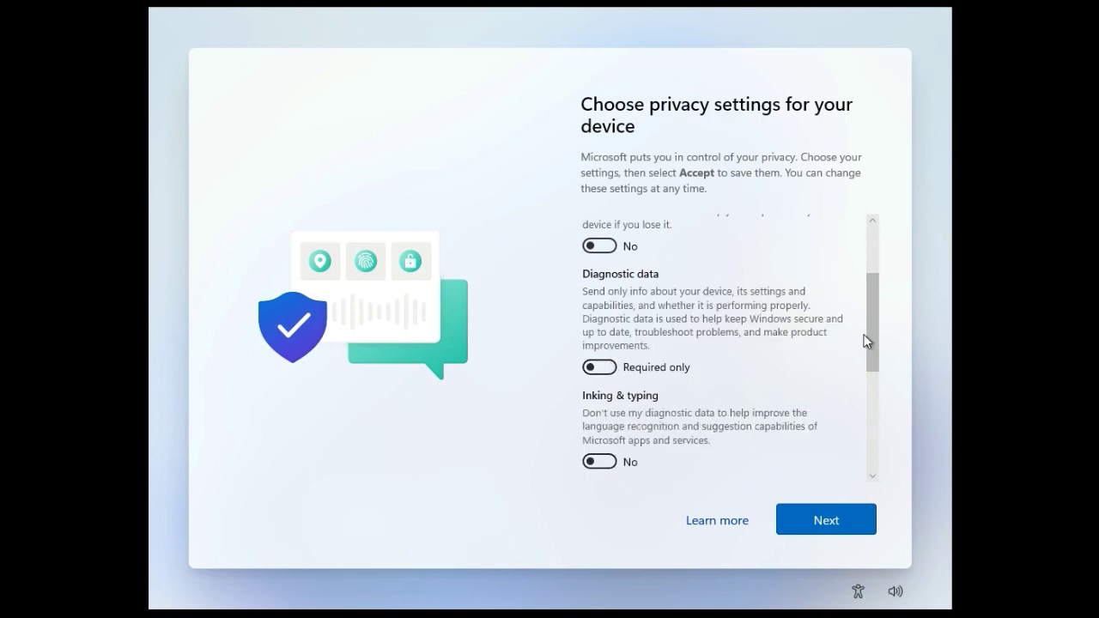
drag(870, 348, 868, 435)
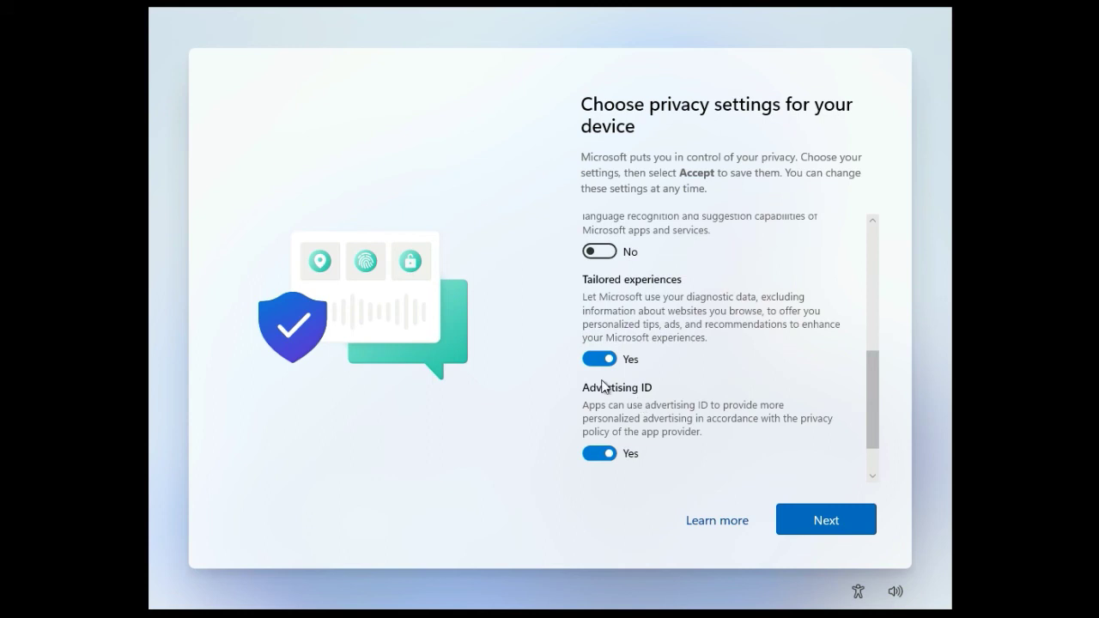
click(603, 362)
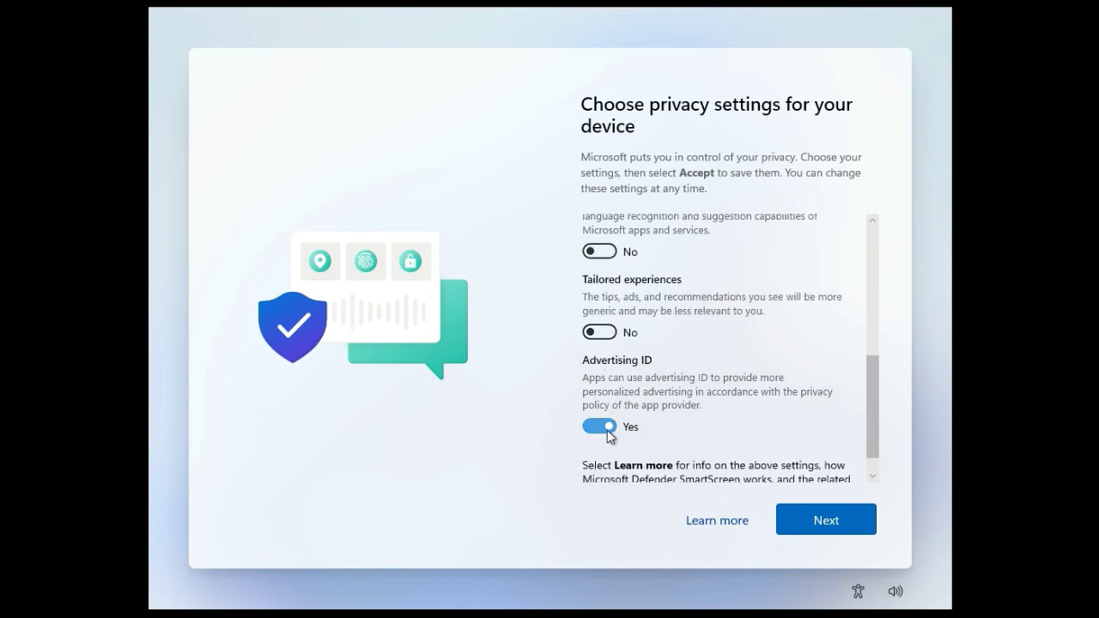
click(607, 428)
scroll(721, 373, down, 1)
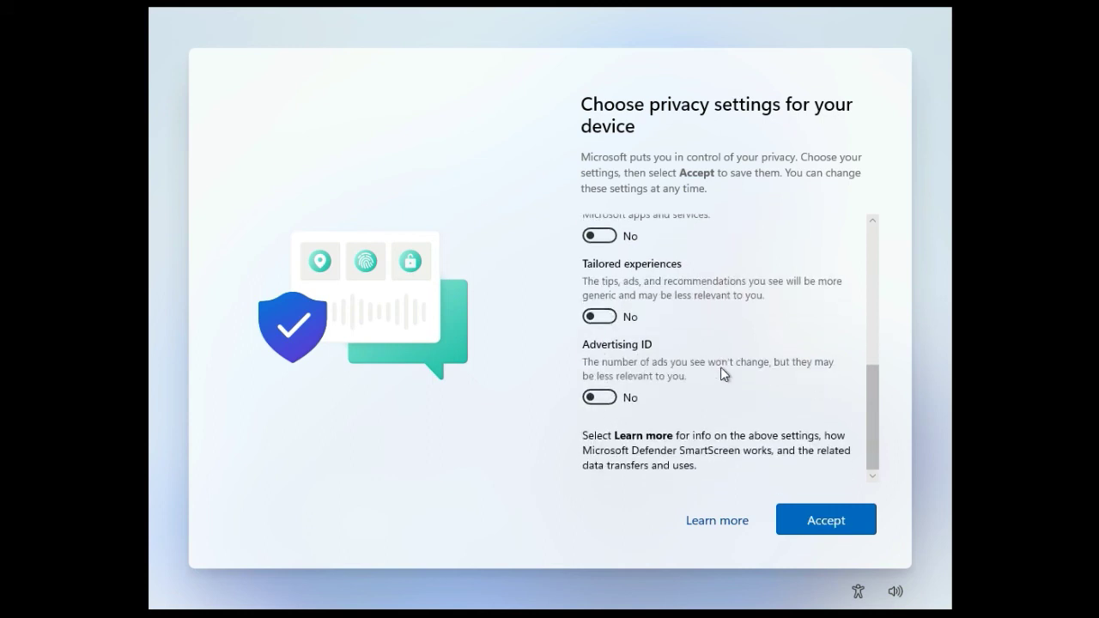
click(813, 523)
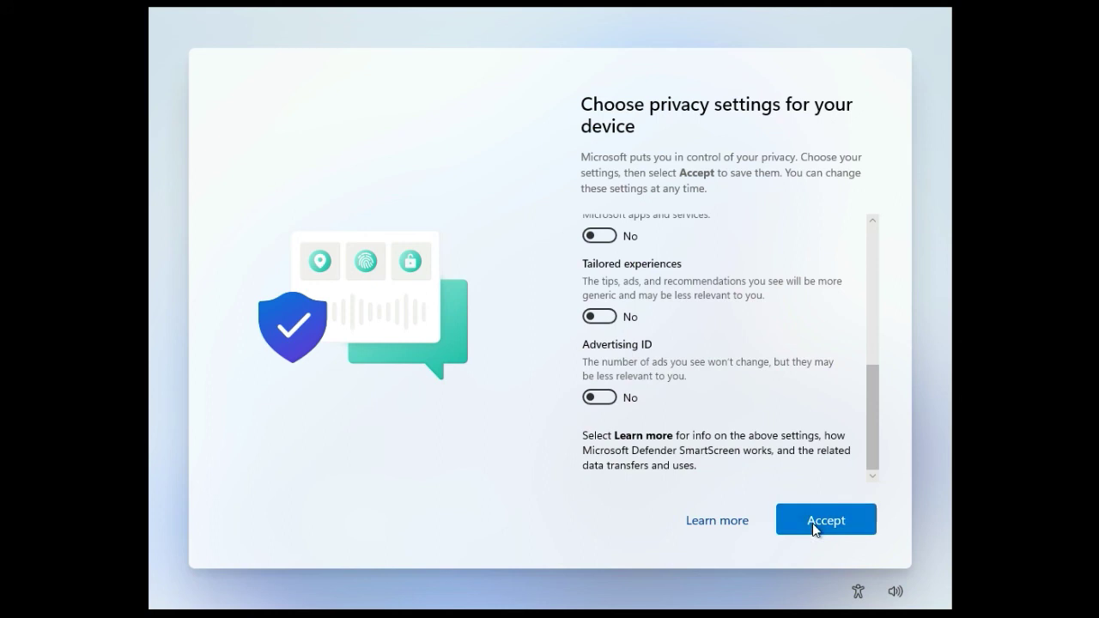